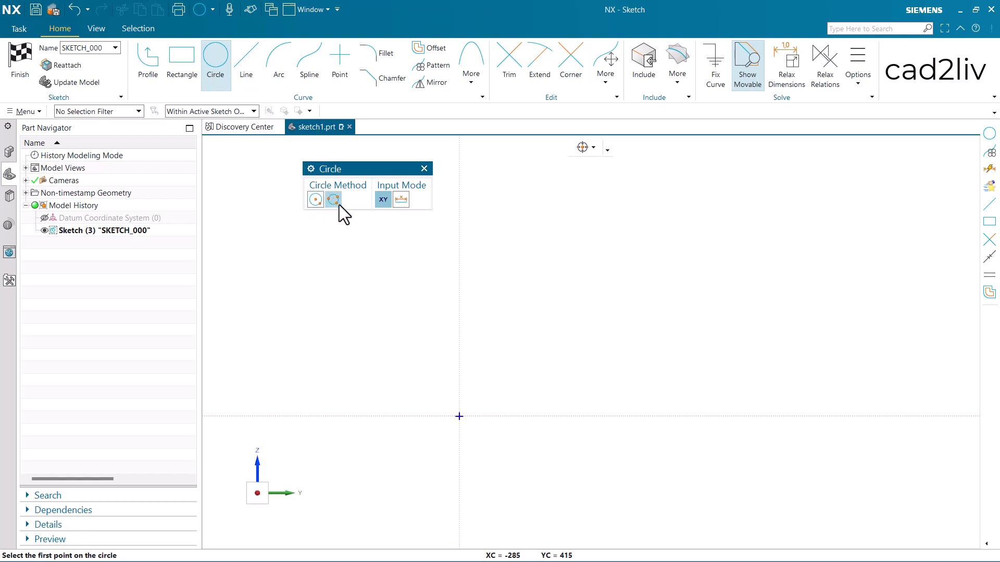
Draw a circle of diameter 100 centred on the sketch origin, using the centre-and-diameter method
click(316, 201)
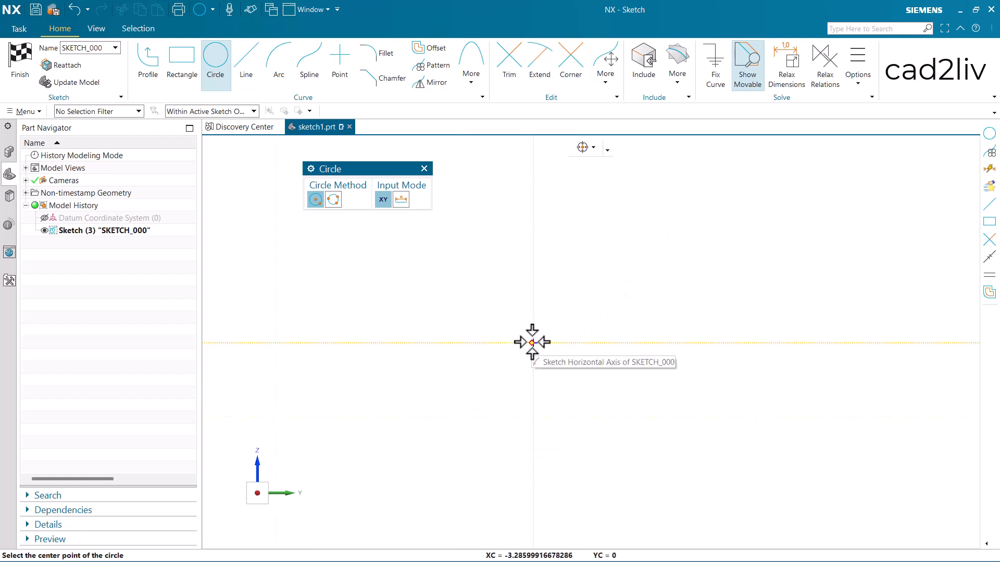
click(532, 342)
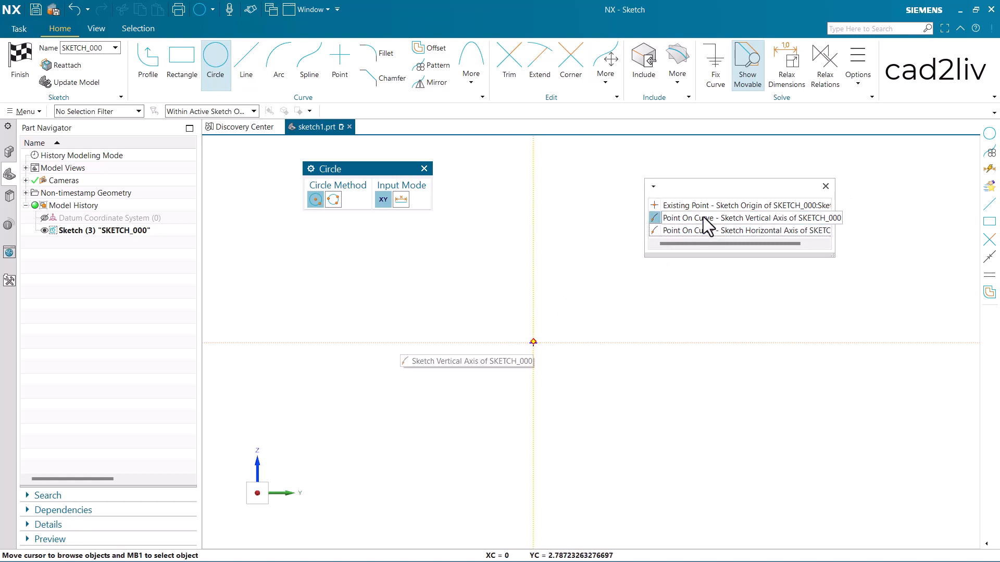
click(740, 205)
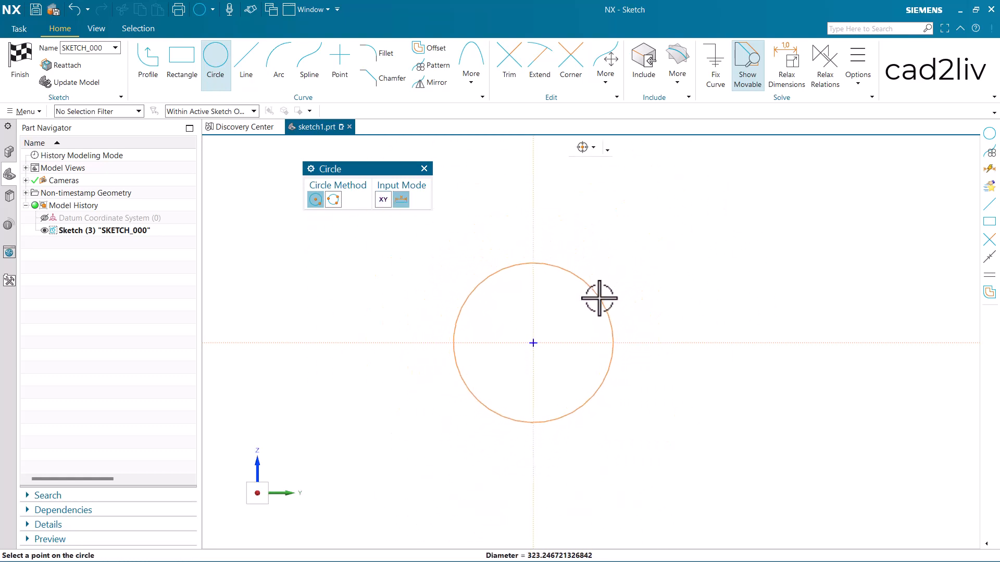
mouse_move(600, 298)
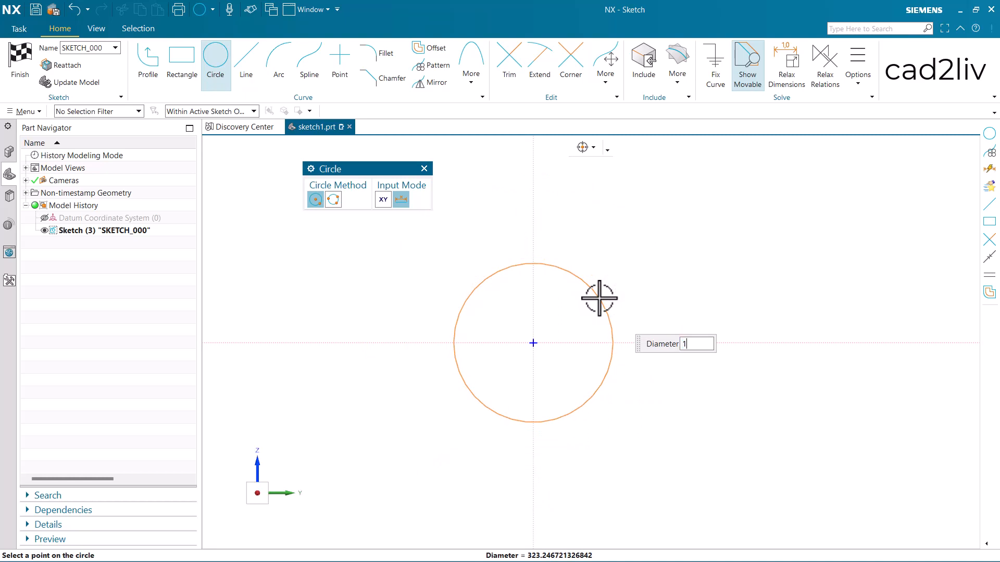
text(100)
key(Return)
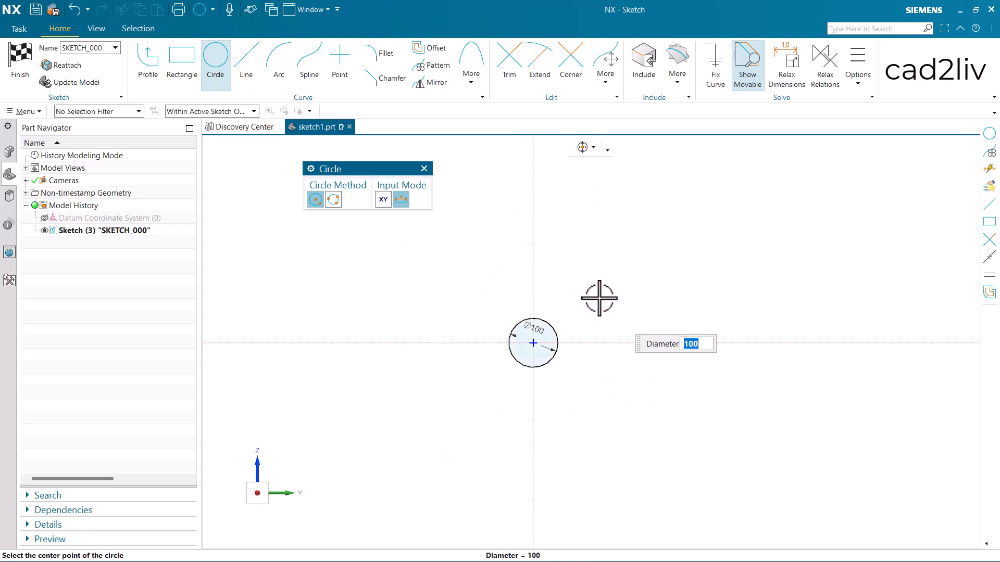
key(Escape)
Move the circle's diameter dimension outside its lower-left edge and convert it to a radius dimension
scroll(565, 377, down, 4)
scroll(565, 377, up, 5)
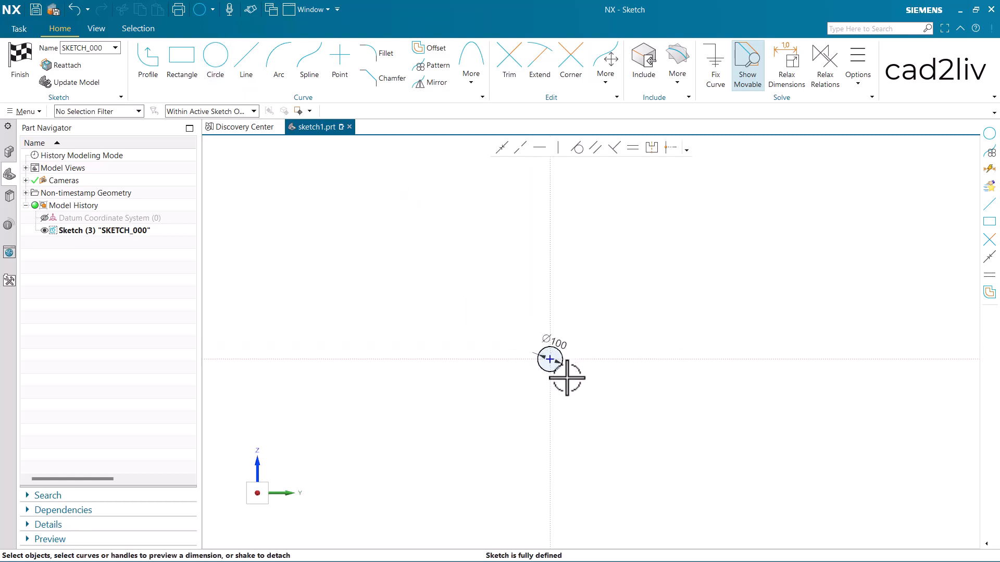
scroll(550, 364, up, 3)
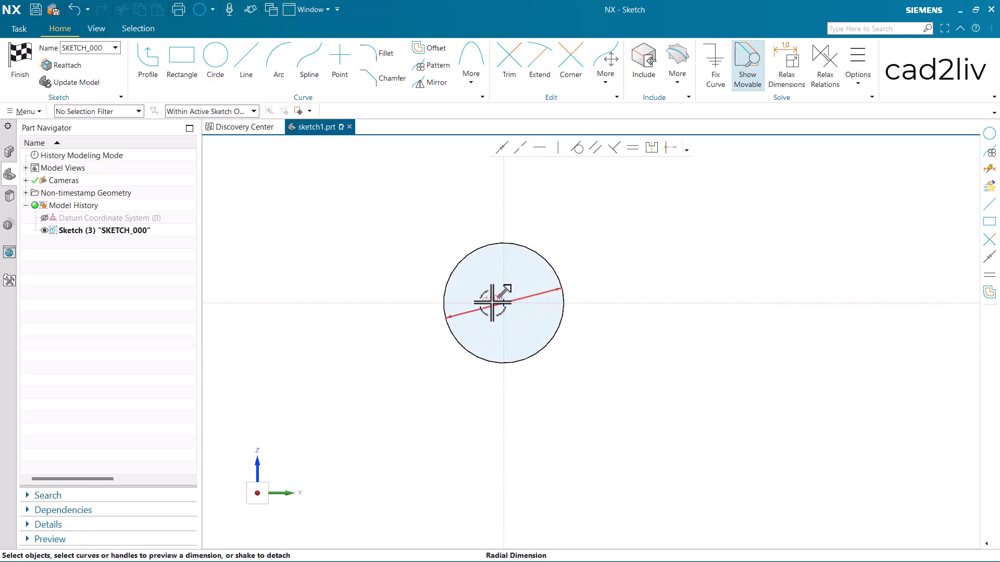
drag(498, 298, 372, 368)
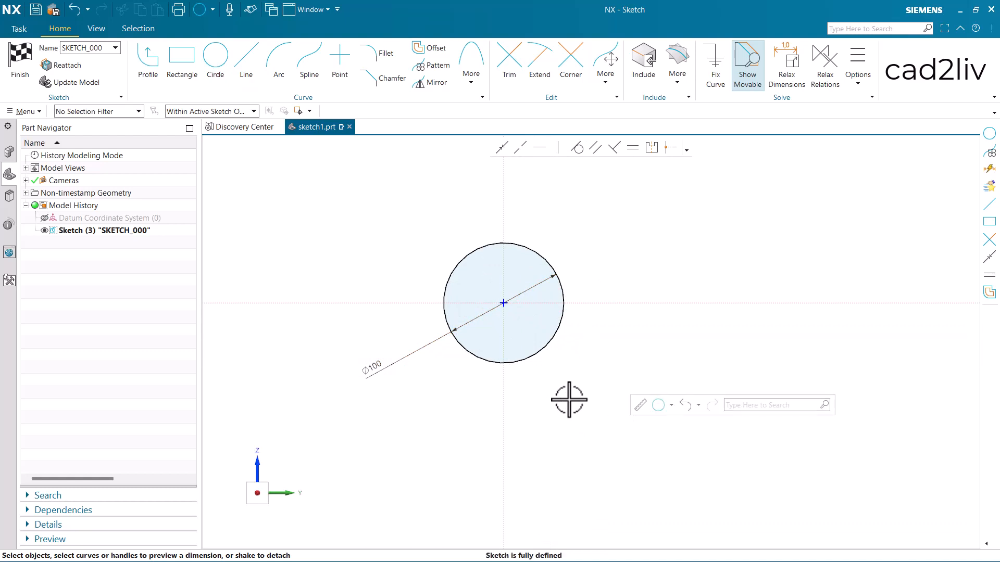
right_click(376, 371)
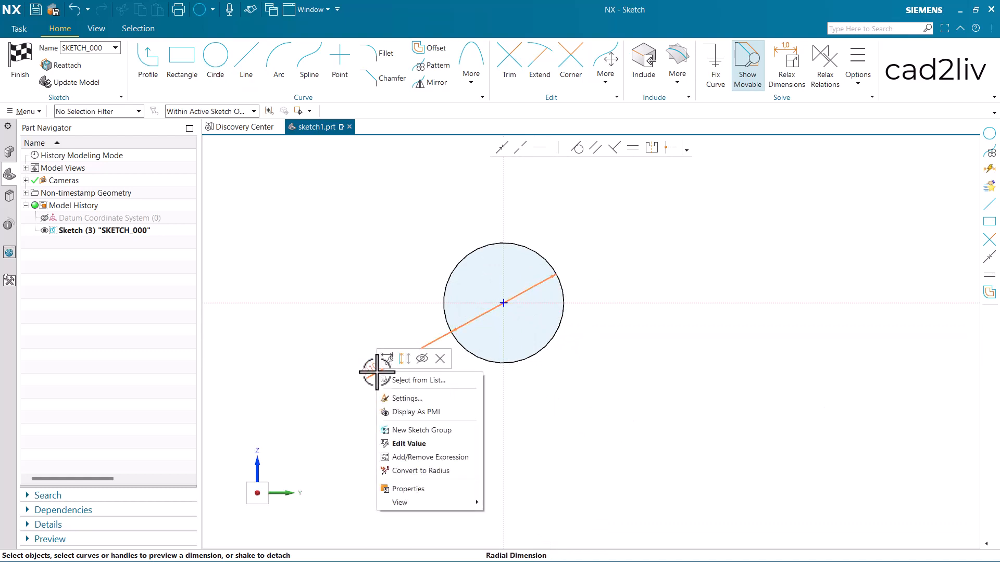
click(412, 470)
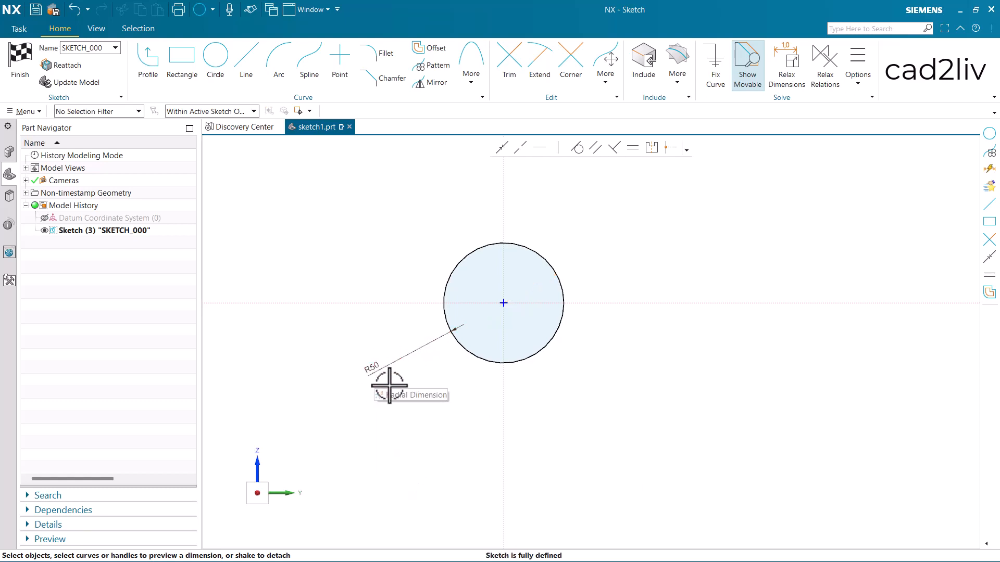
Sketch three connected lines up and to the right of the circle as an open profile, with the second perpendicular to the first
scroll(390, 384, up, 3)
scroll(391, 384, down, 4)
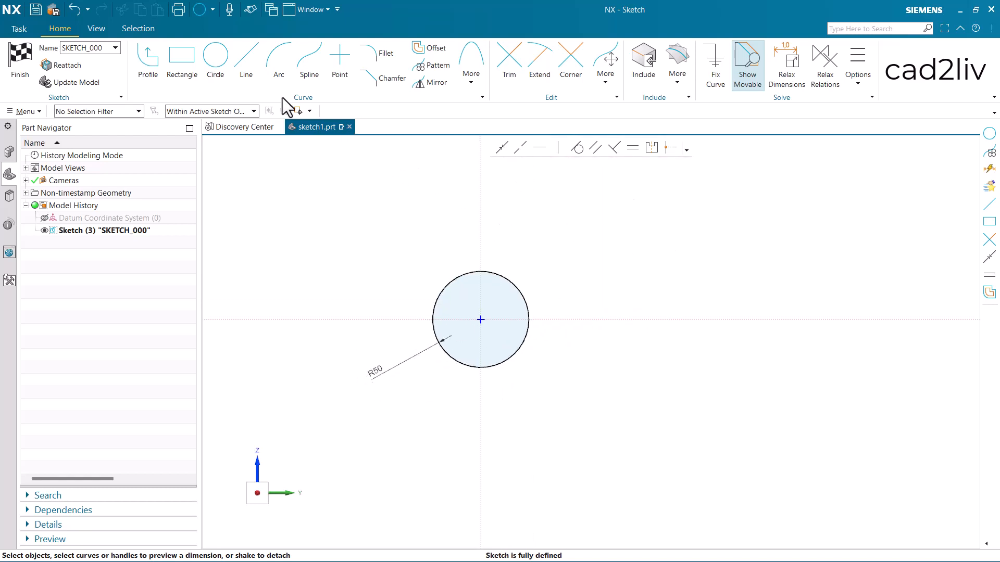
click(247, 62)
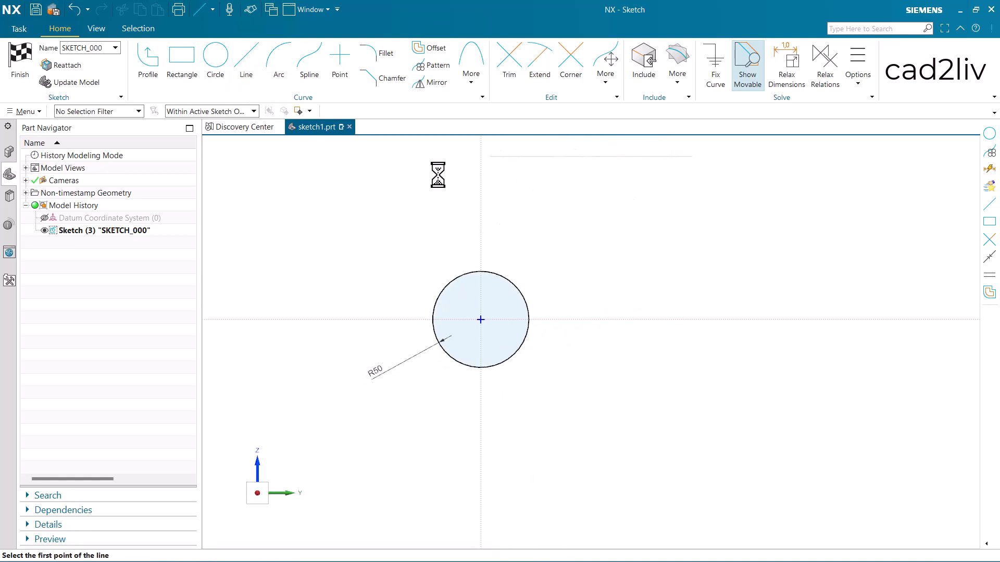
click(625, 237)
click(754, 186)
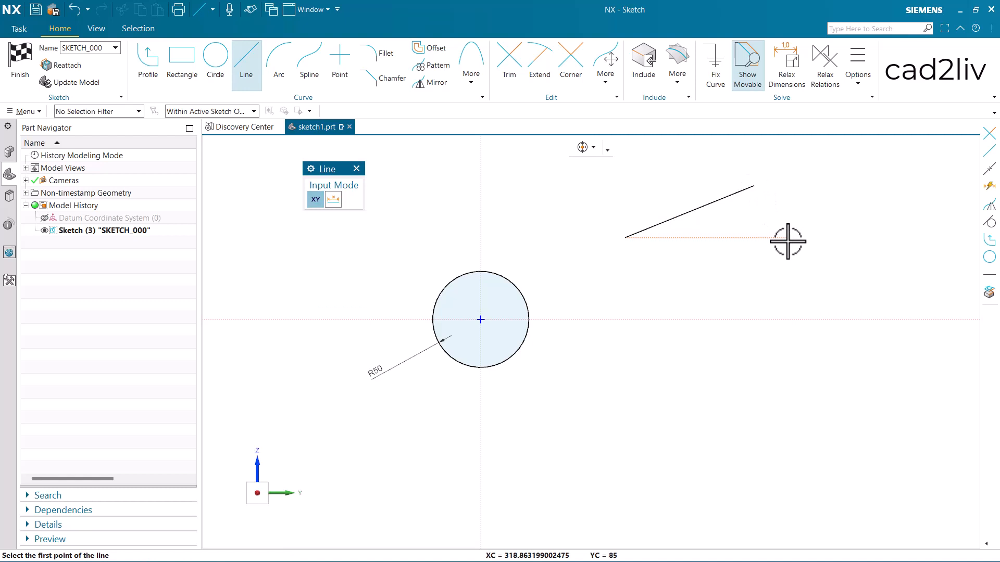
click(754, 185)
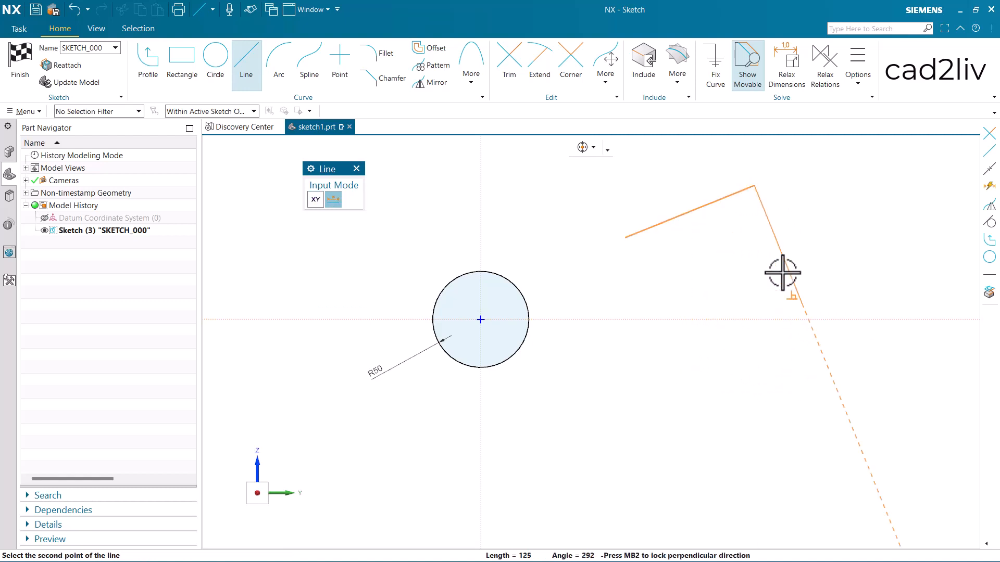
click(781, 252)
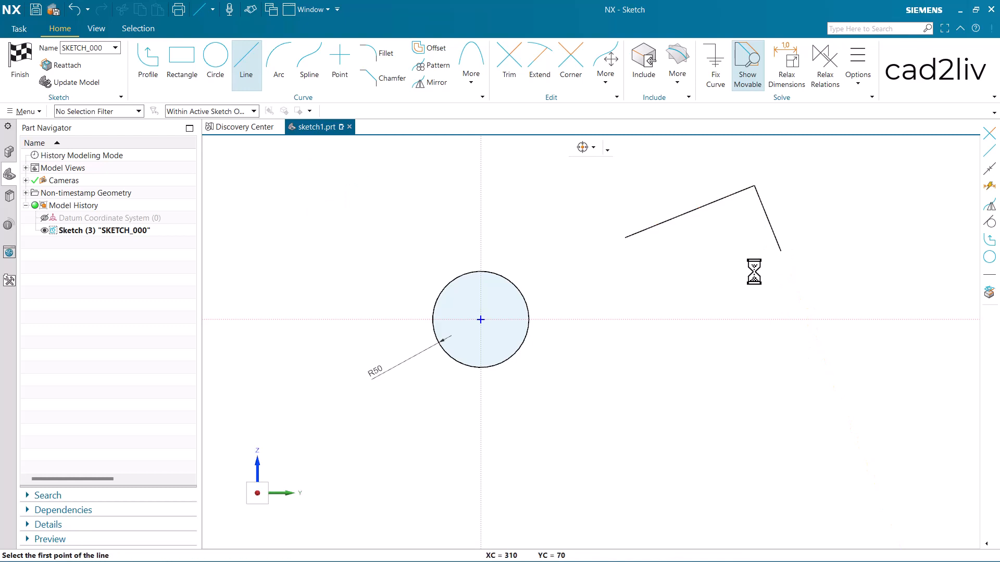
click(781, 251)
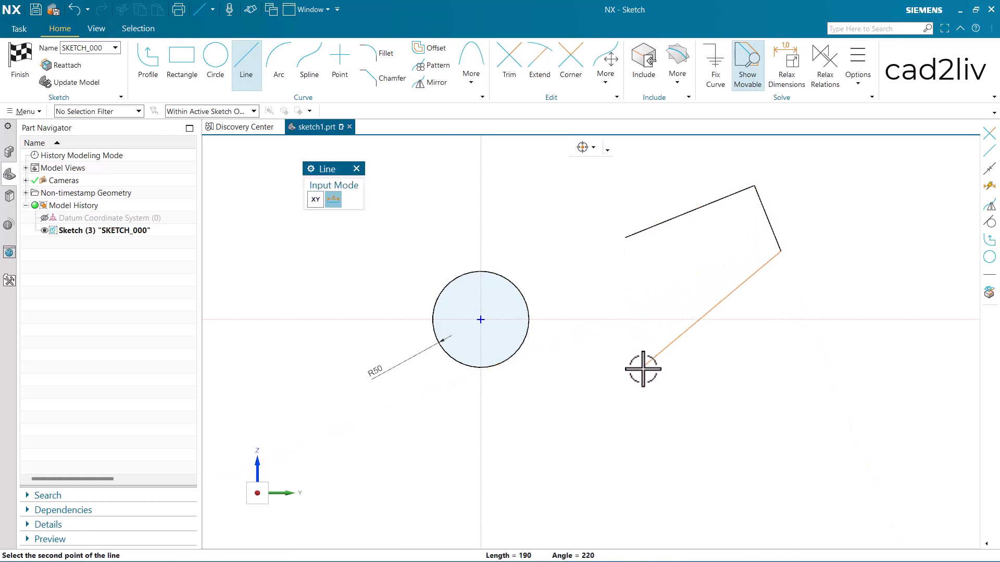
click(649, 347)
key(Escape)
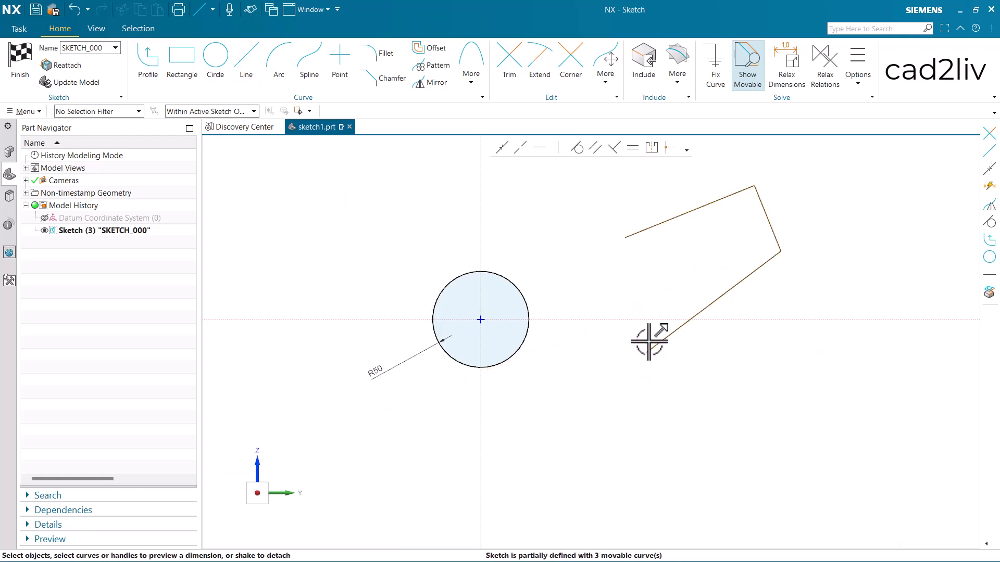
Draw a second circle by three points, picking one point on each of the three connected lines
click(223, 64)
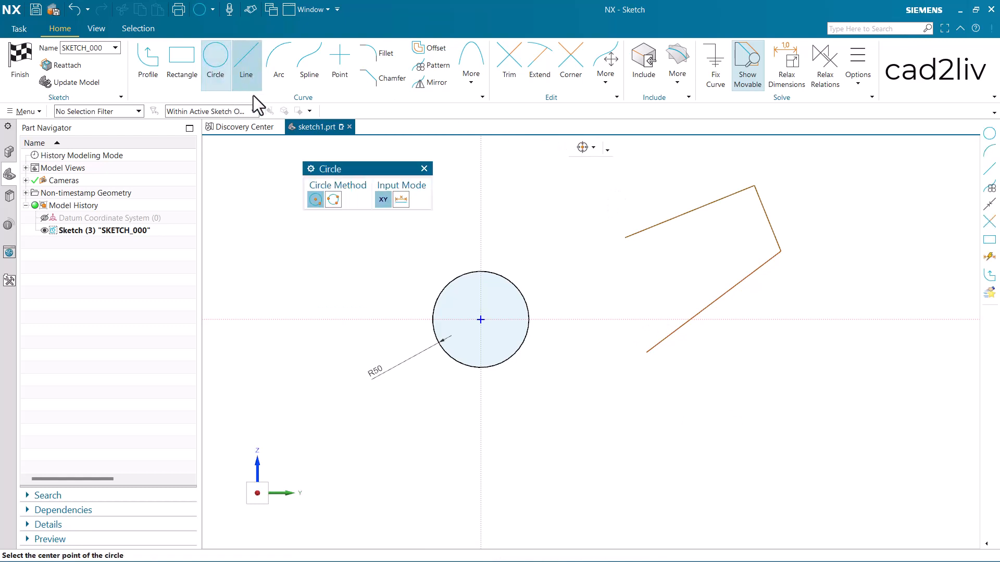
click(338, 201)
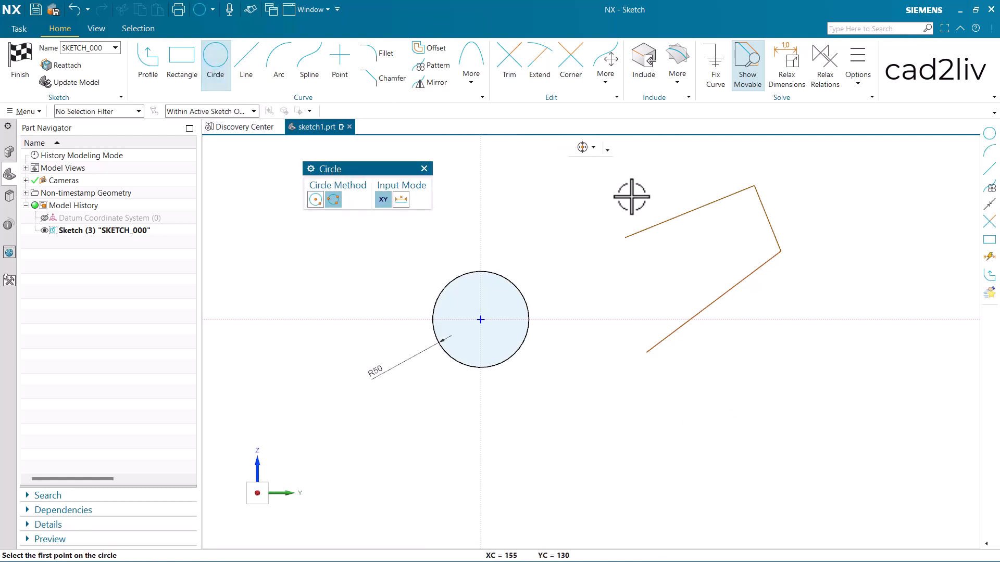
click(682, 215)
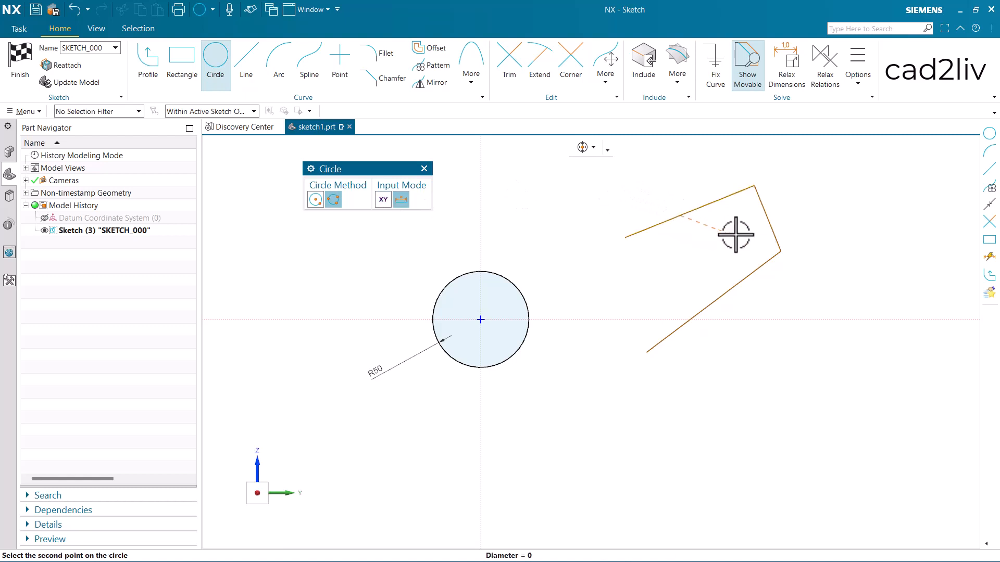
click(768, 220)
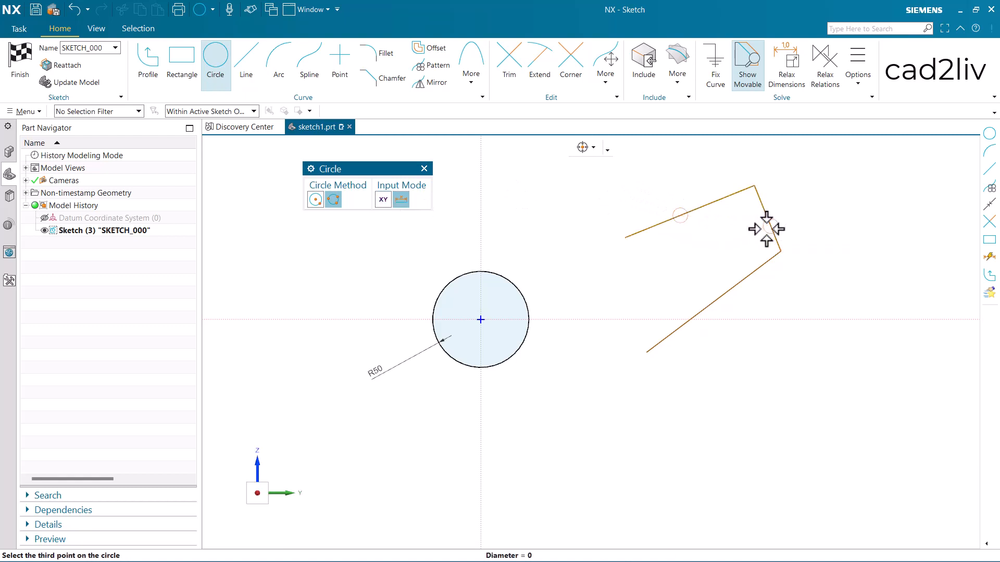
click(727, 281)
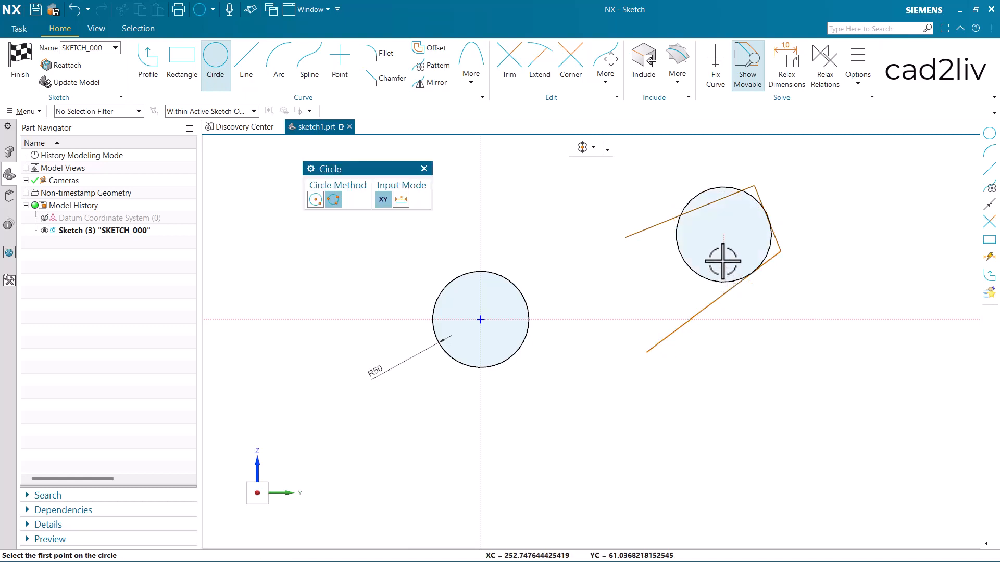
key(Escape)
scroll(625, 259, up, 2)
scroll(625, 259, down, 3)
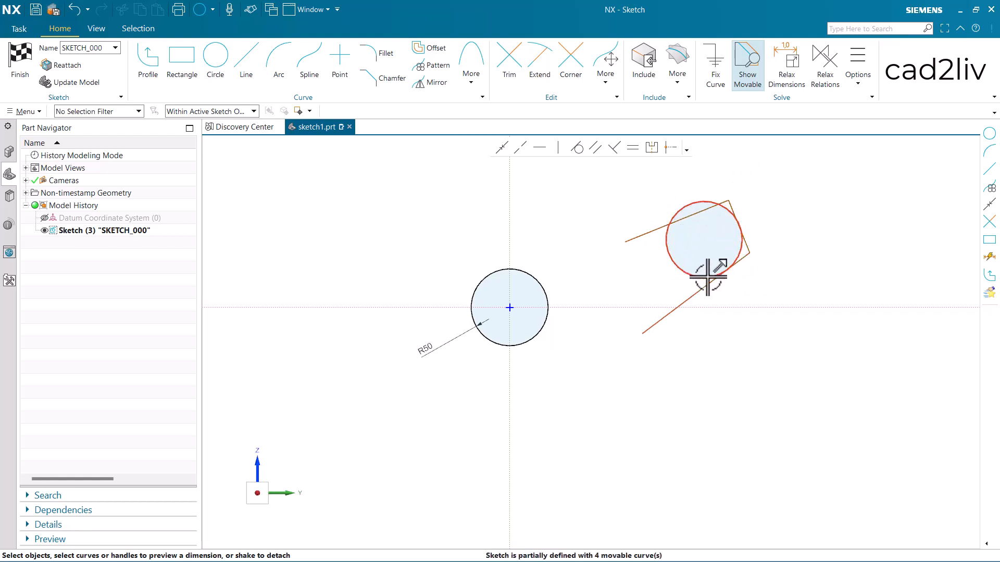
scroll(746, 257, up, 2)
scroll(746, 257, down, 5)
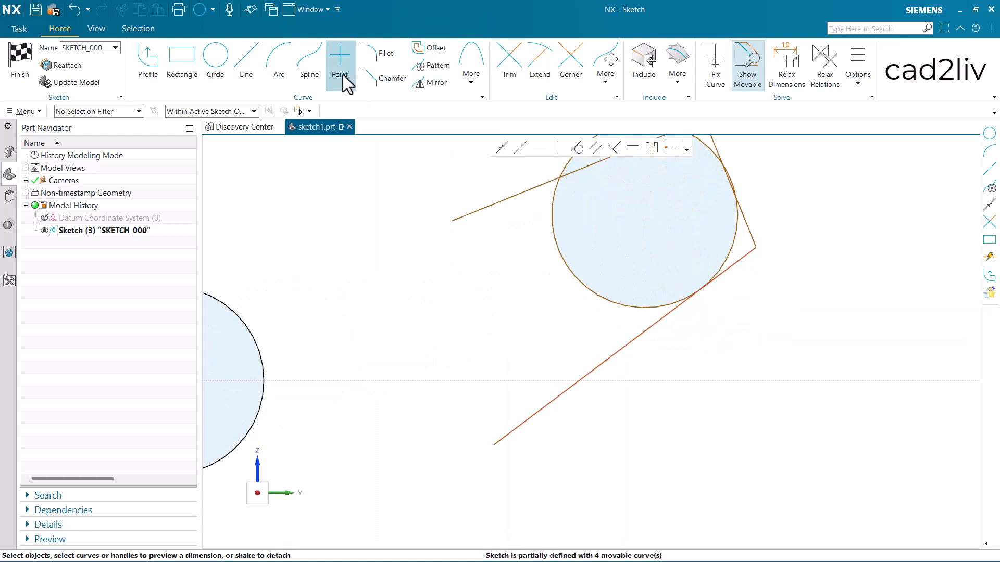
click(220, 67)
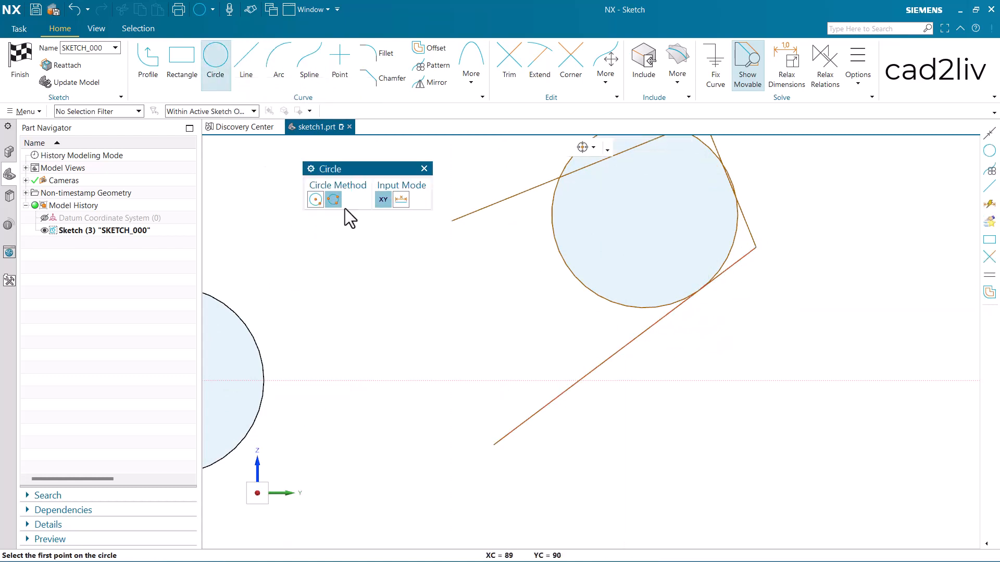
scroll(629, 293, down, 3)
scroll(629, 292, up, 7)
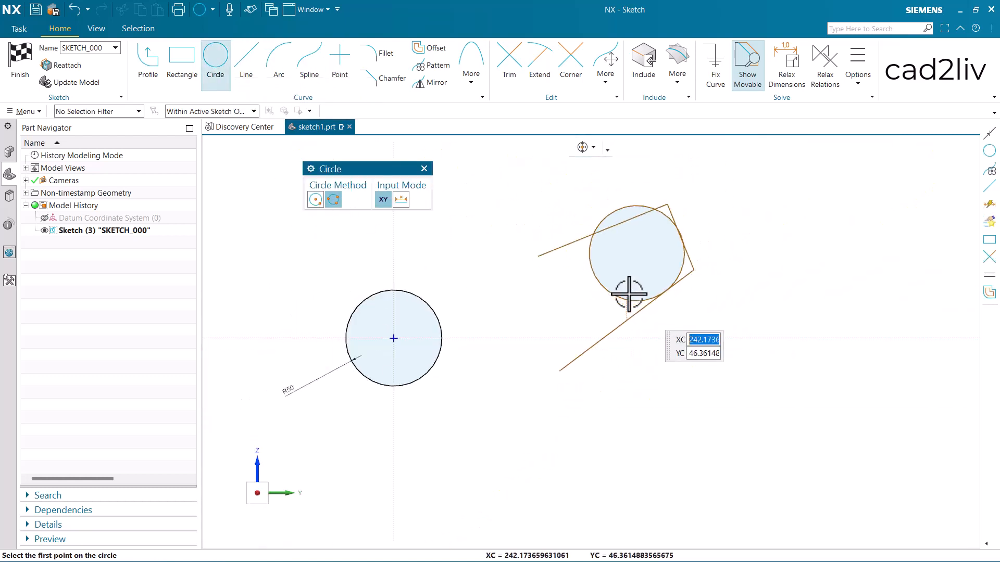
mouse_move(721, 177)
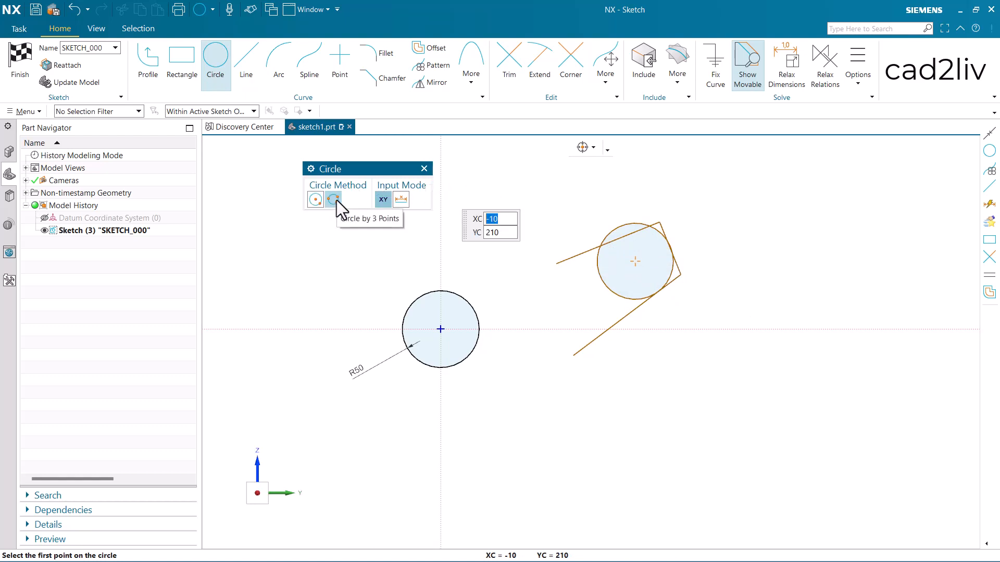
click(423, 169)
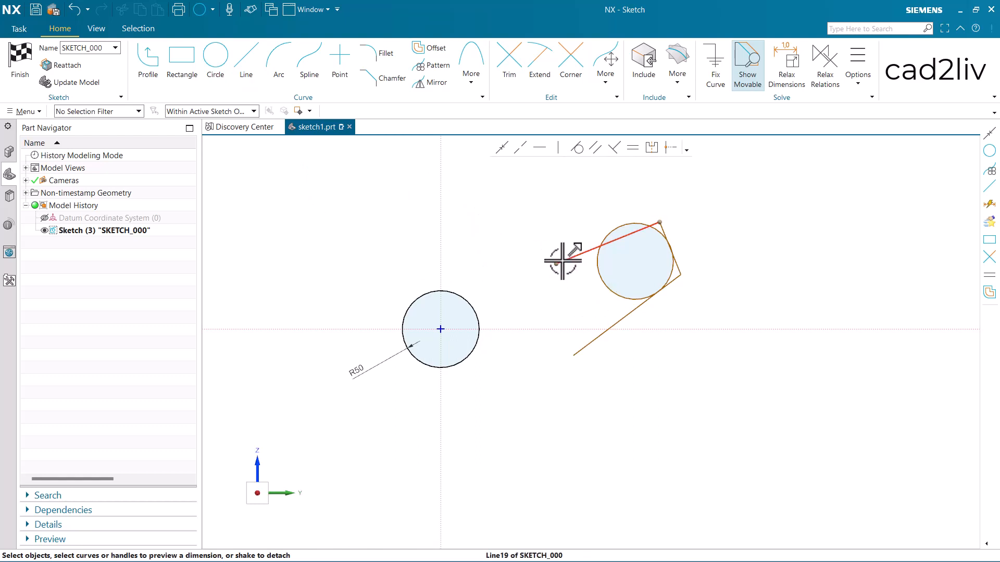
Move the upper line up to tangency with the three-point circle and make the short connecting line tangent to that circle
drag(613, 241, 671, 228)
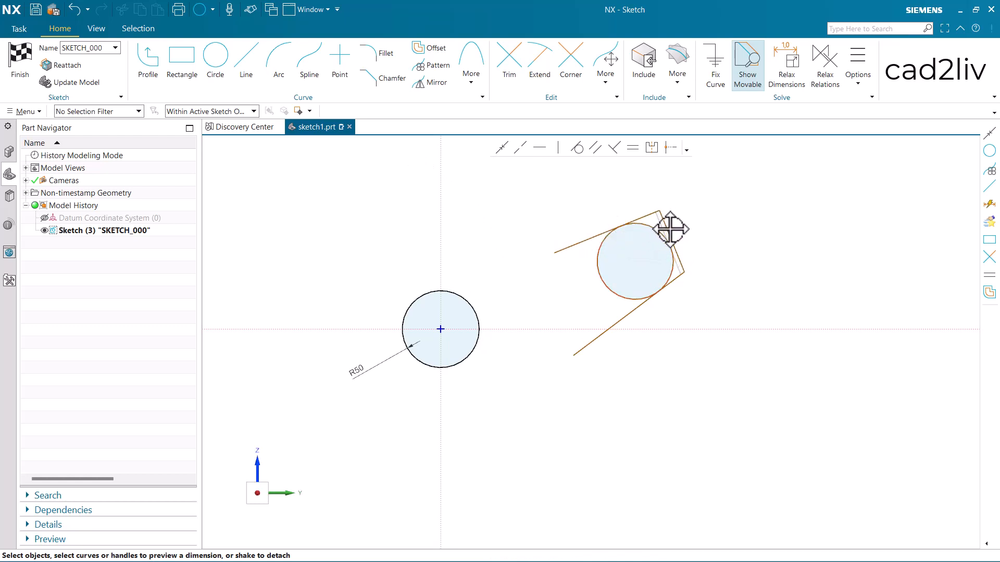
click(673, 241)
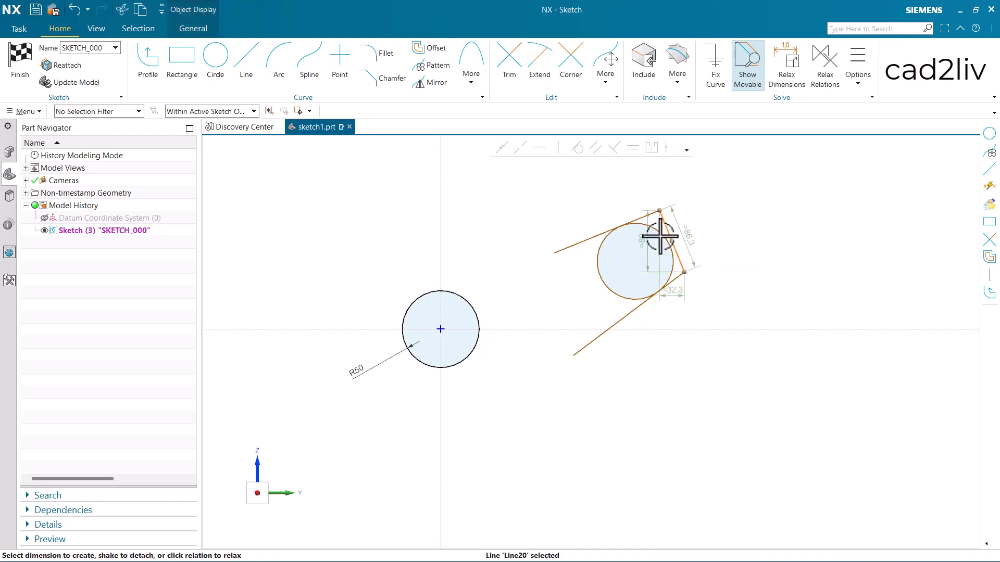
click(653, 231)
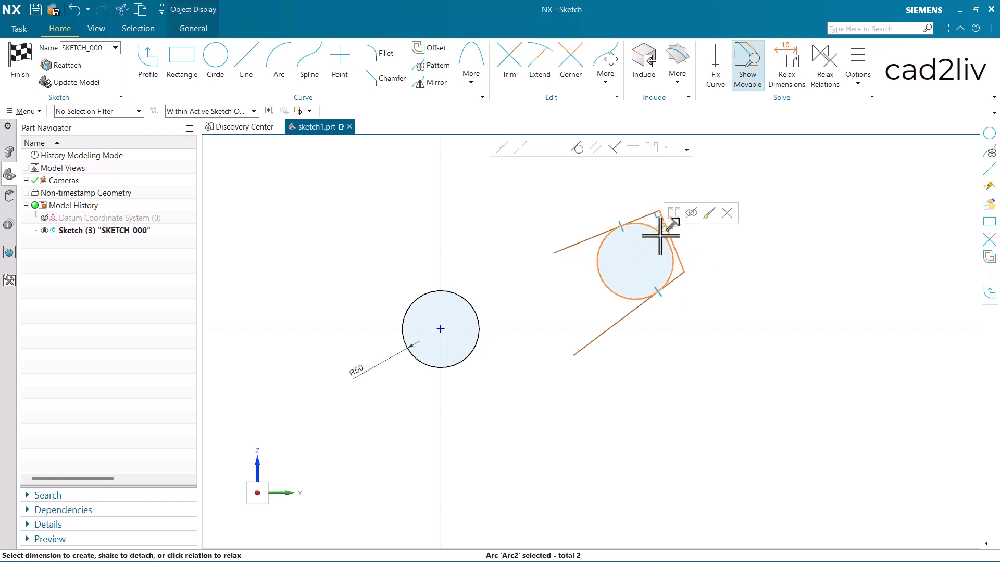
click(577, 149)
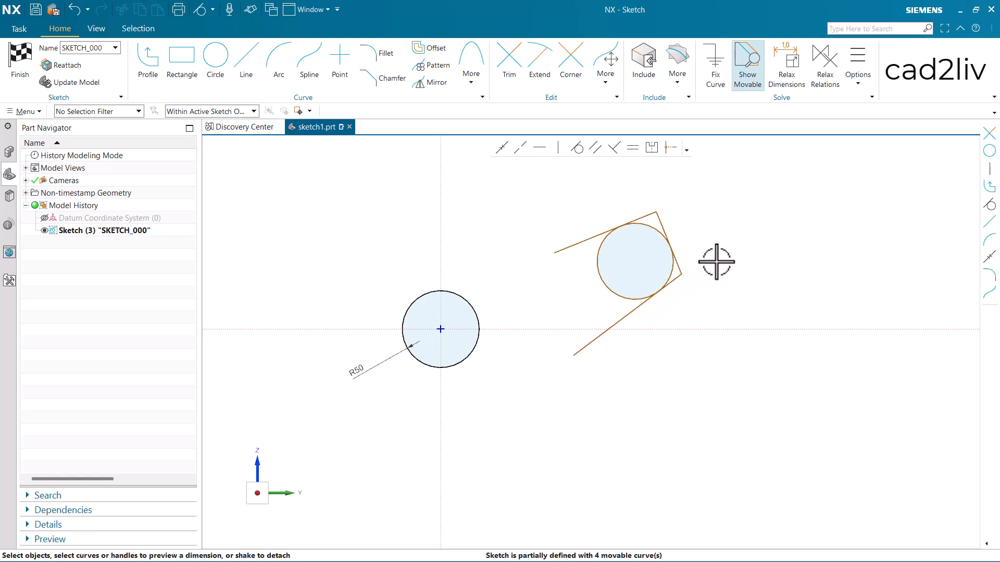
Draw a circle by centre and diameter, about 234.5 in diameter, above and to the left of the R50 circle
scroll(713, 271, up, 3)
scroll(666, 267, down, 4)
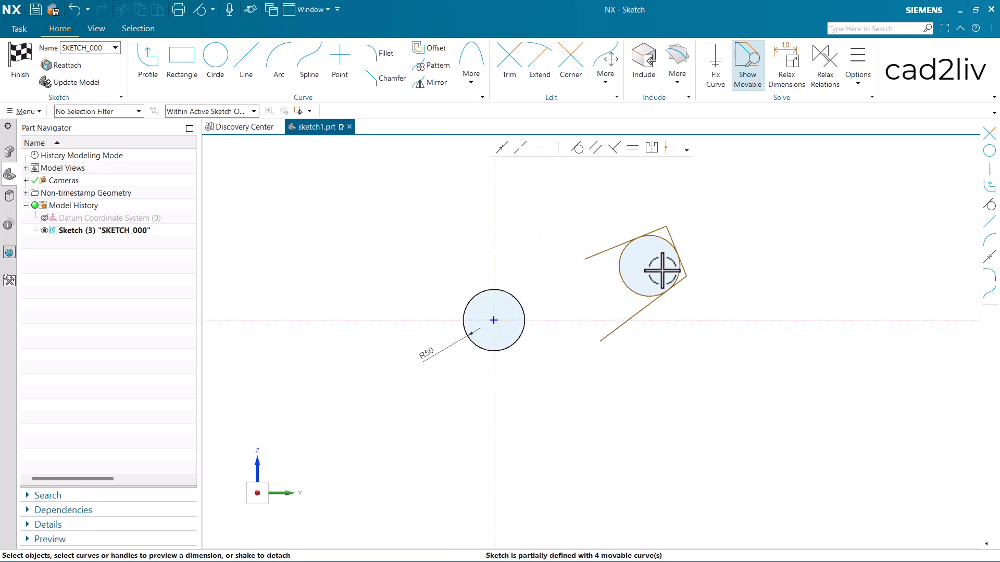
click(216, 61)
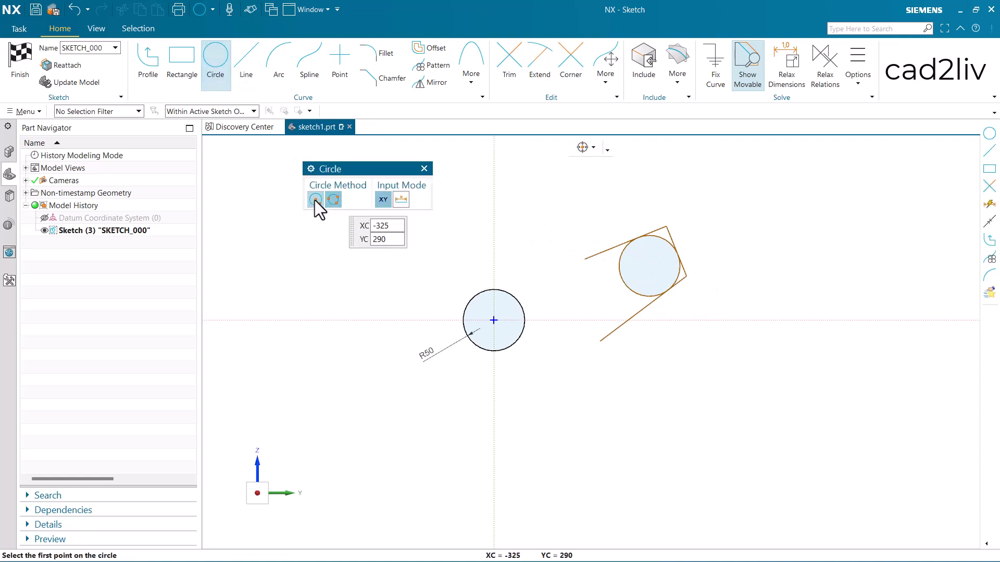
scroll(640, 349, up, 3)
scroll(640, 349, down, 3)
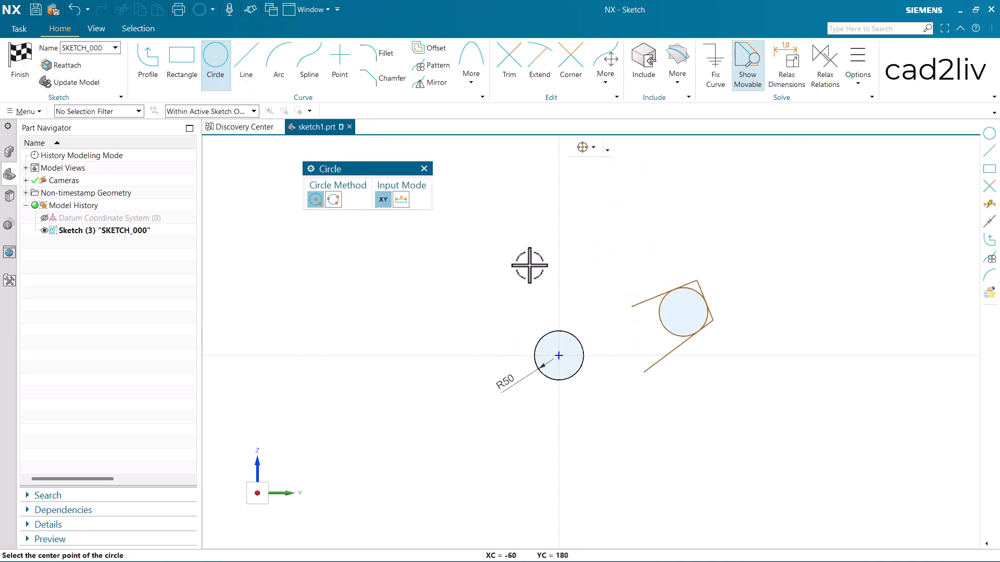
click(367, 256)
click(423, 251)
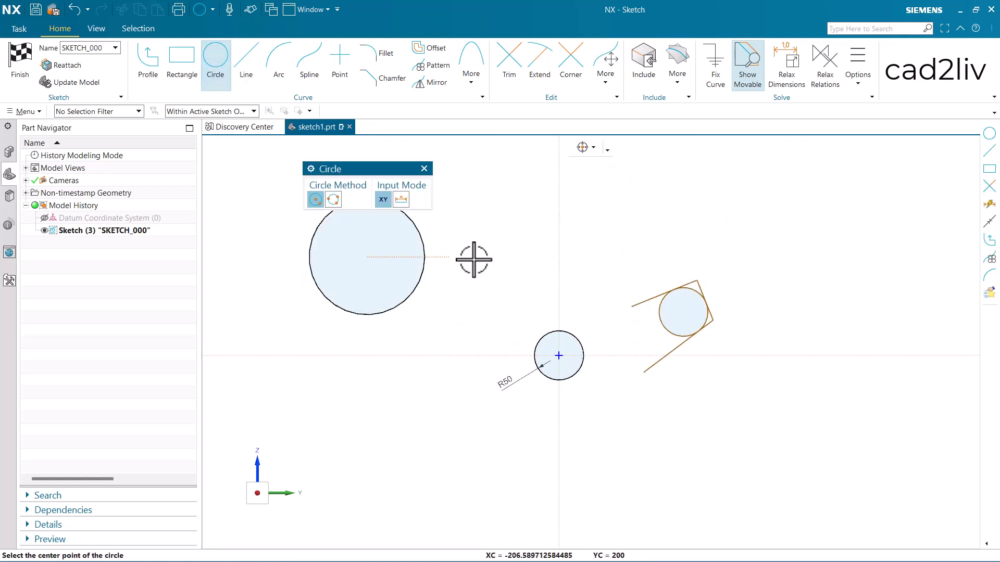
key(Escape)
Dimension the new large circle's diameter and set it to 200
scroll(497, 272, down, 1)
scroll(384, 200, up, 2)
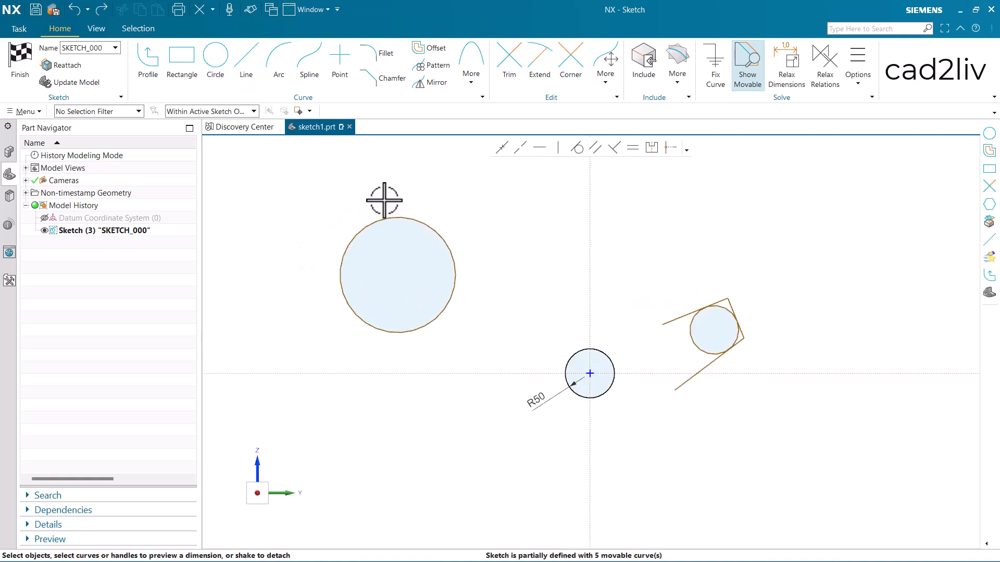
scroll(385, 209, down, 1)
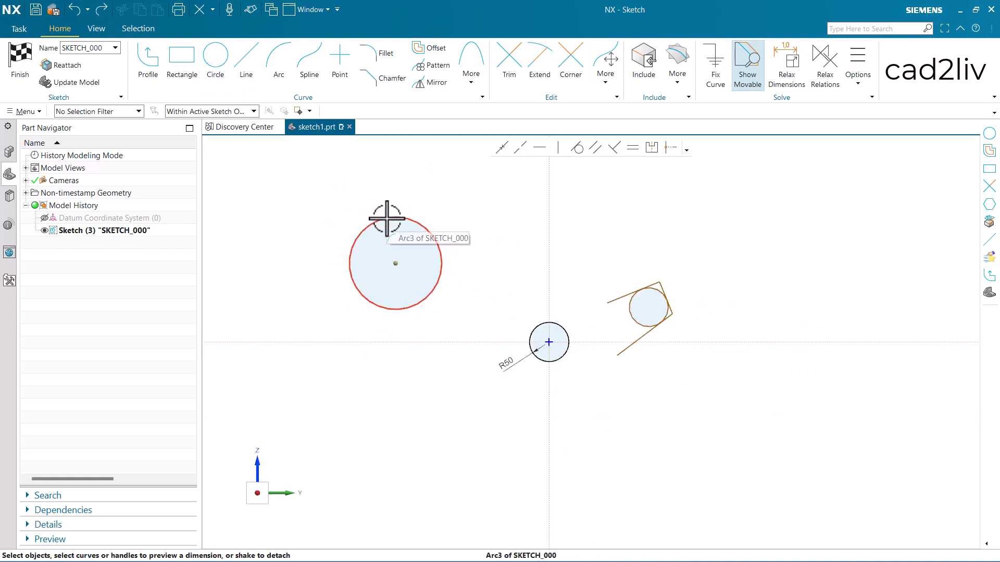
click(389, 217)
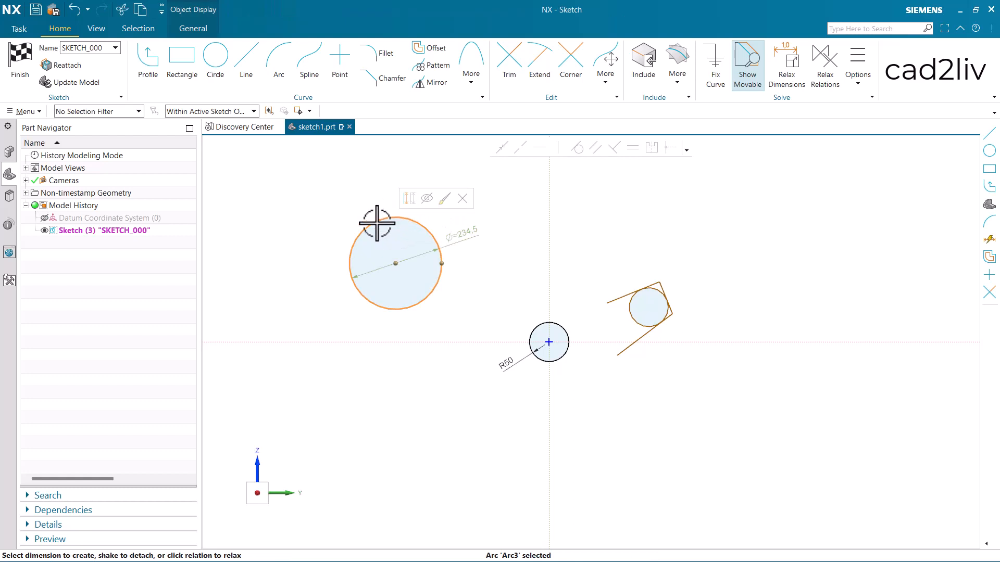
click(466, 238)
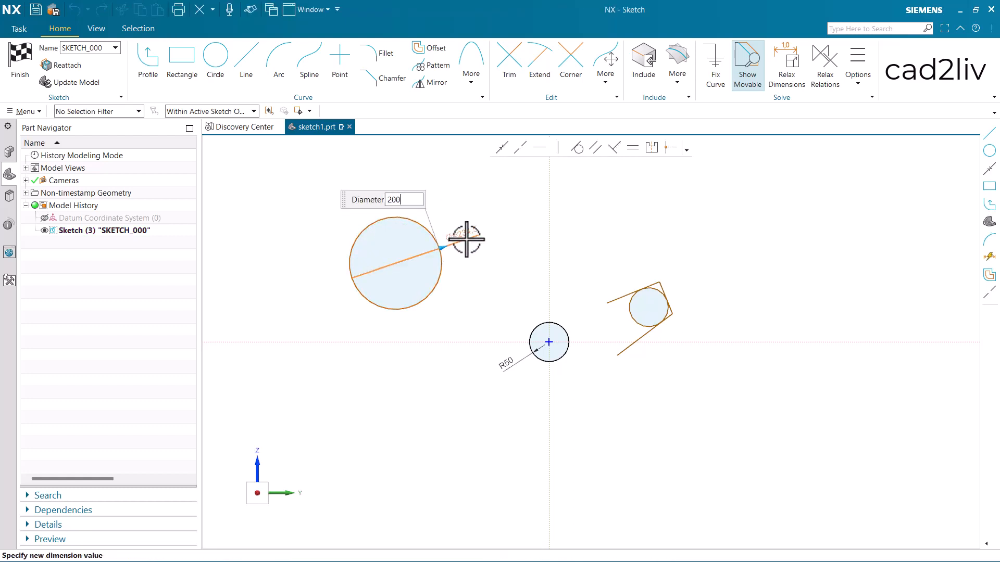
key(Return)
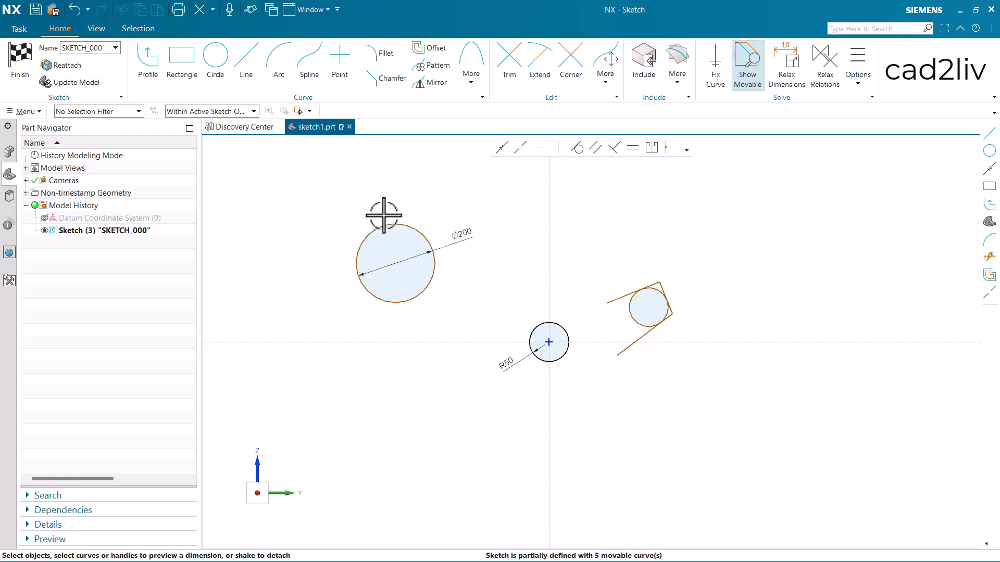
Dimension the horizontal distance from the sketch's vertical axis to the large circle's centre and set it to 350
click(547, 215)
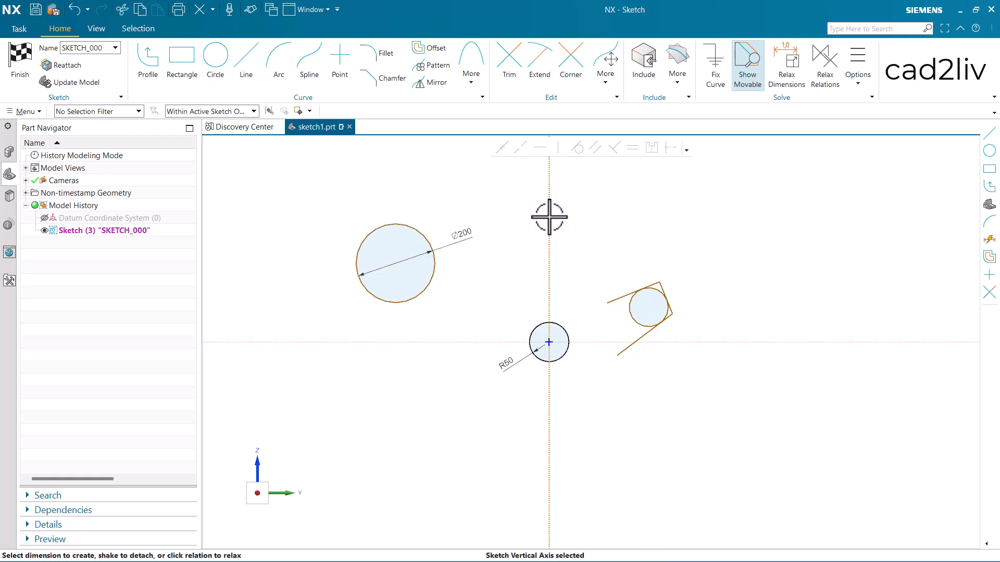
click(396, 263)
click(481, 268)
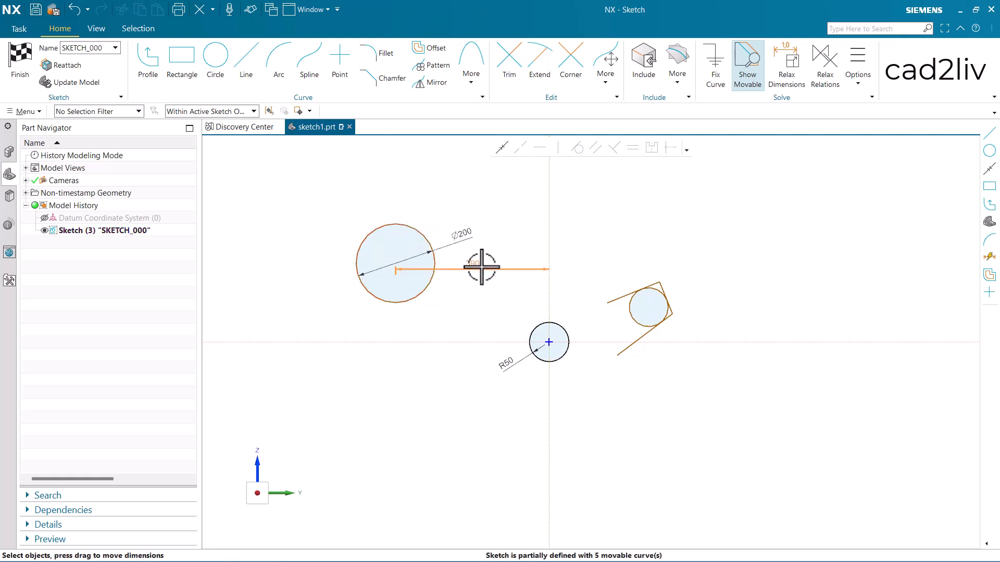
text(350)
key(Return)
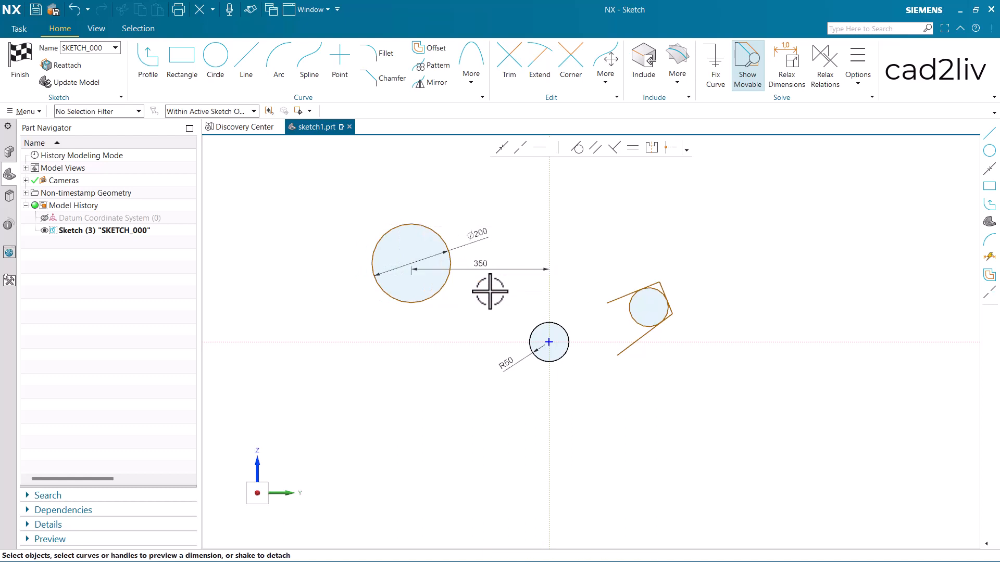
Dimension the vertical distance from the sketch's horizontal axis to the large circle's centre as 200
click(442, 343)
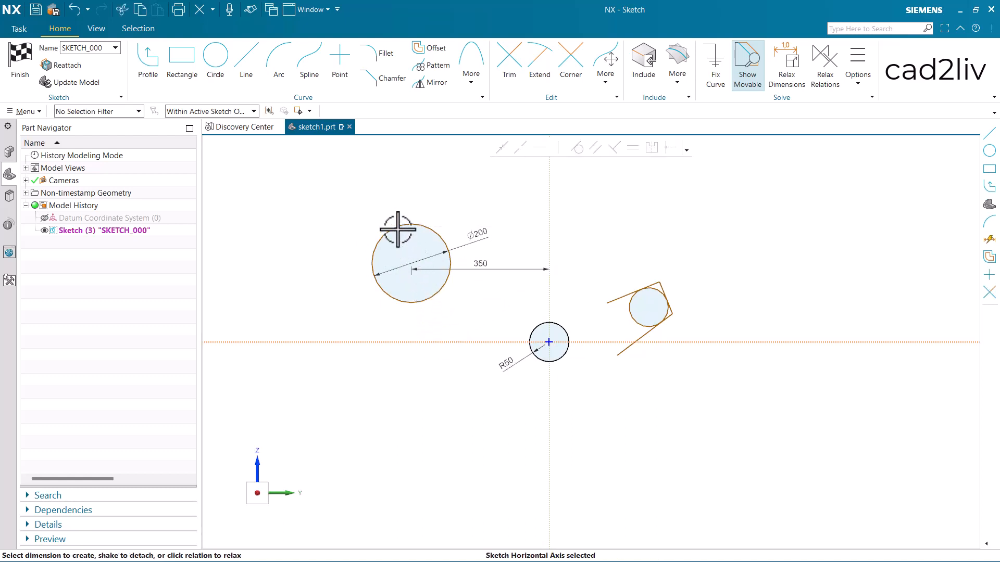
click(411, 263)
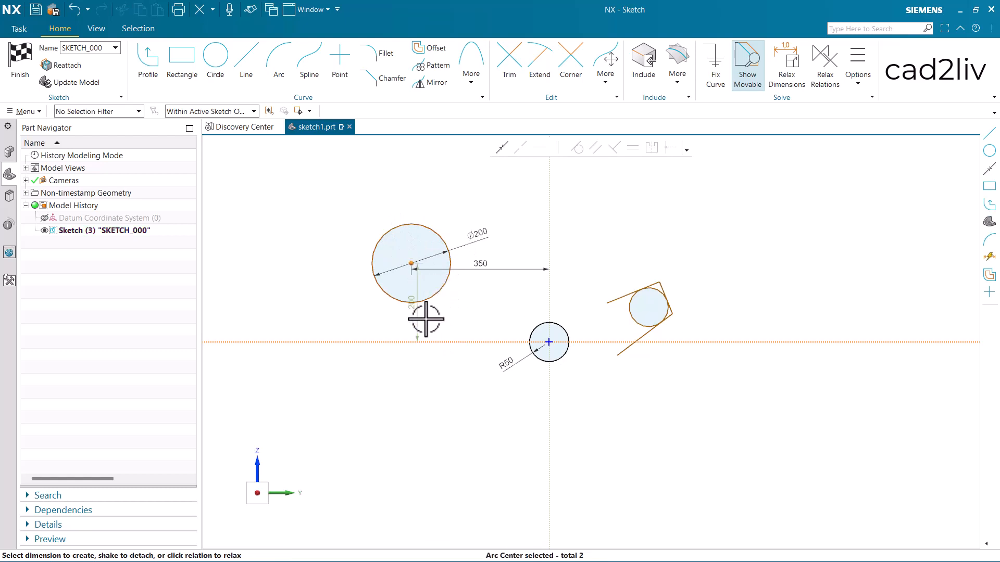
click(421, 312)
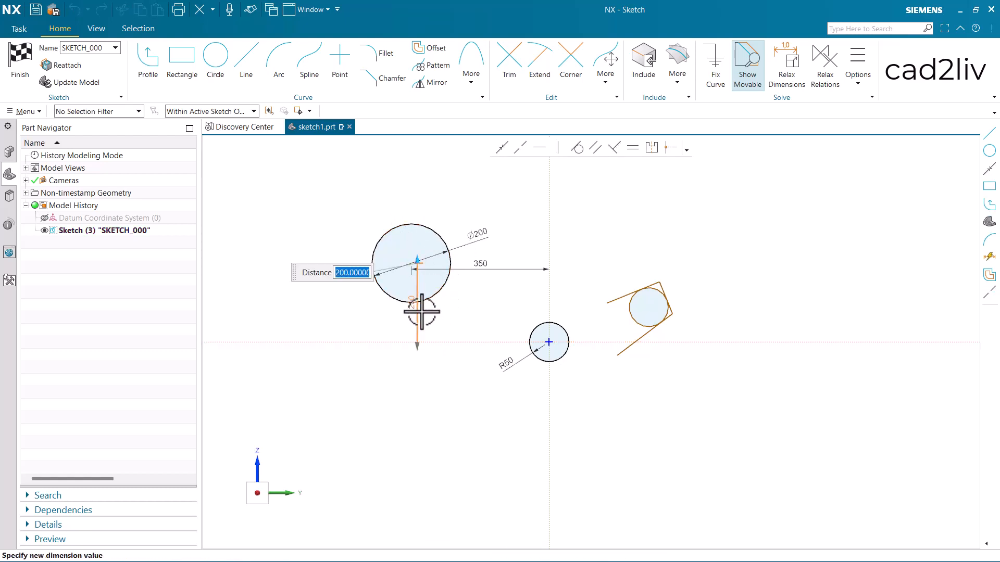
key(Return)
scroll(486, 299, down, 2)
scroll(453, 278, up, 4)
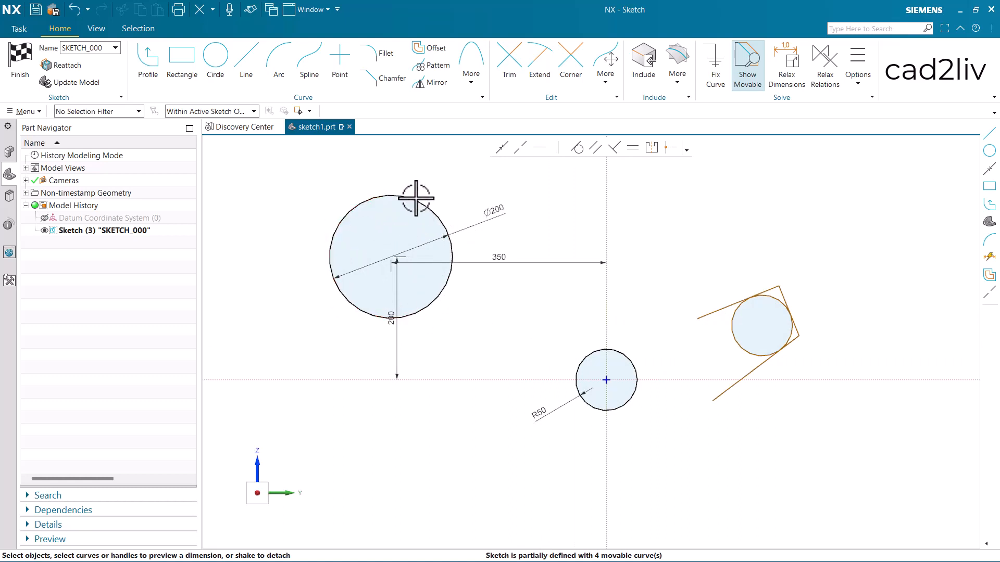
scroll(384, 242, up, 2)
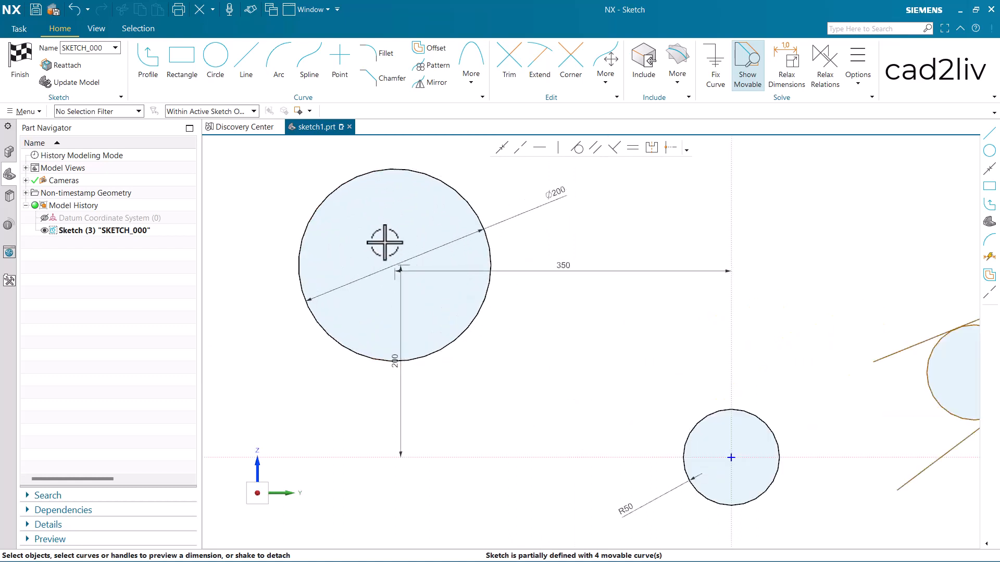
scroll(384, 242, down, 2)
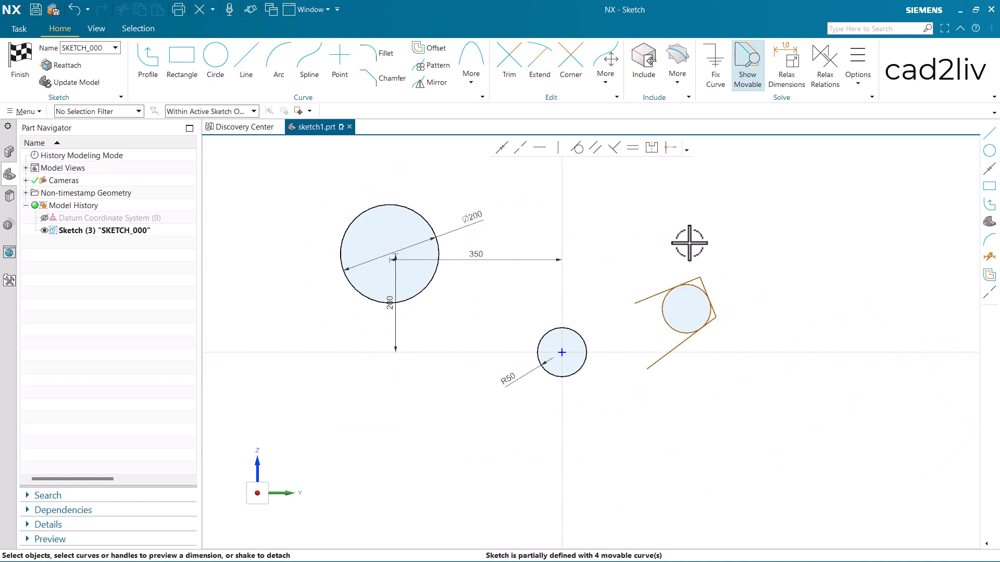